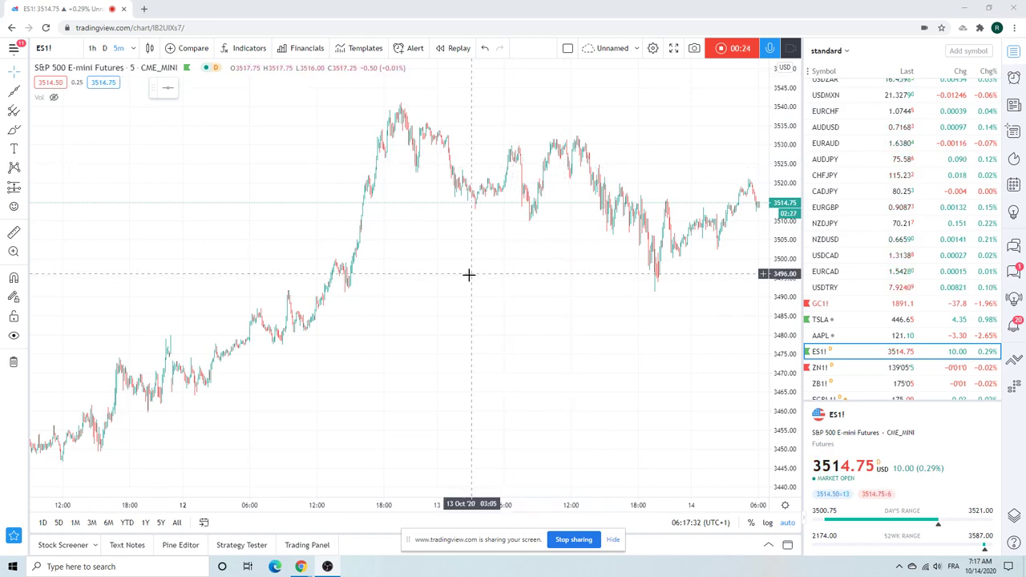
# - Show the S&P 500 E-mini (ES1!) chart on 1h candles, zoomed to about 2–14 October
pyautogui.scroll(-3, 468, 275)
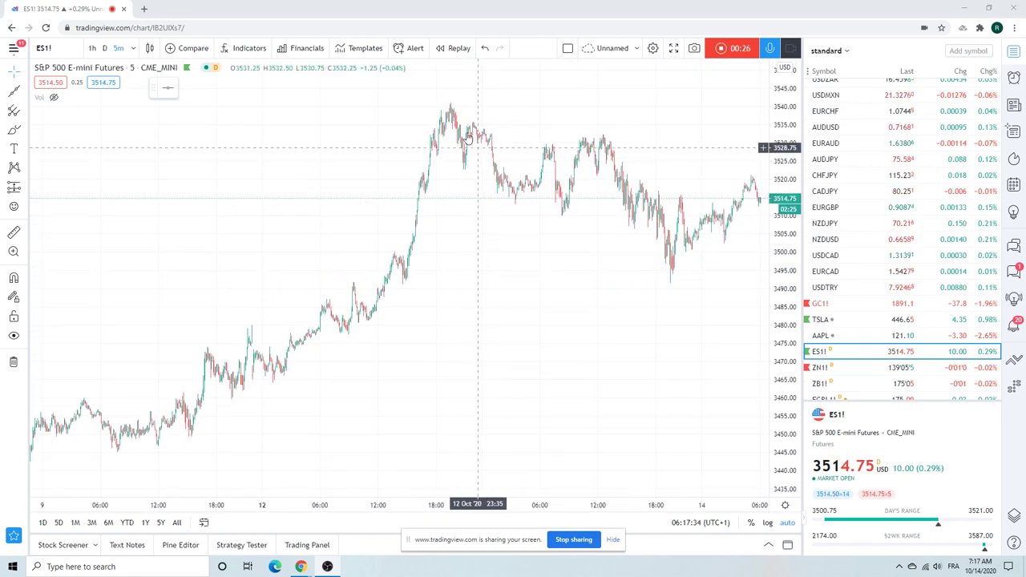
pyautogui.click(93, 49)
pyautogui.scroll(3, 303, 212)
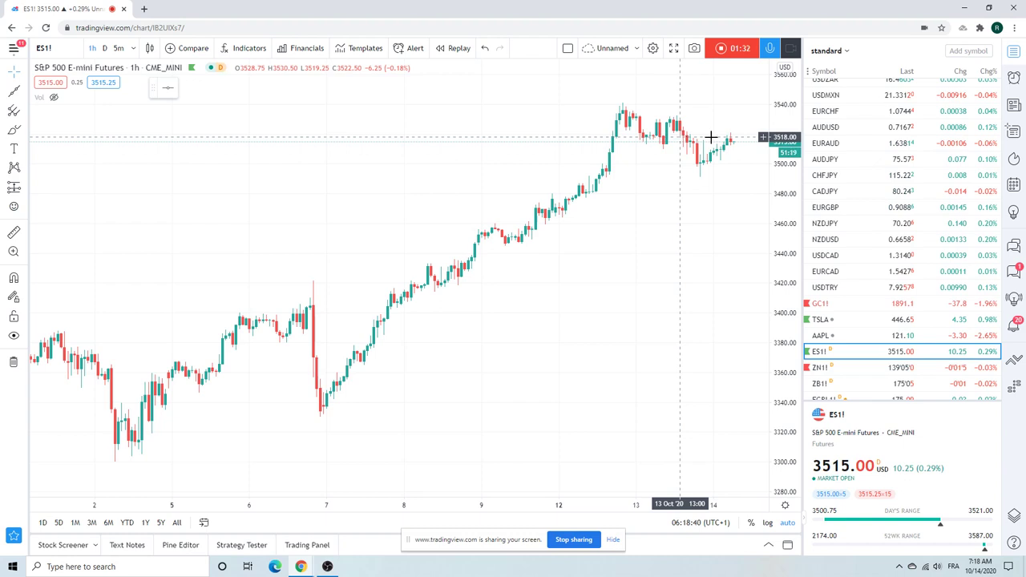
# - View the Gold Futures (GC1!) chart zoomed out, then switch to the Apple (AAPL) hourly chart
pyautogui.click(830, 305)
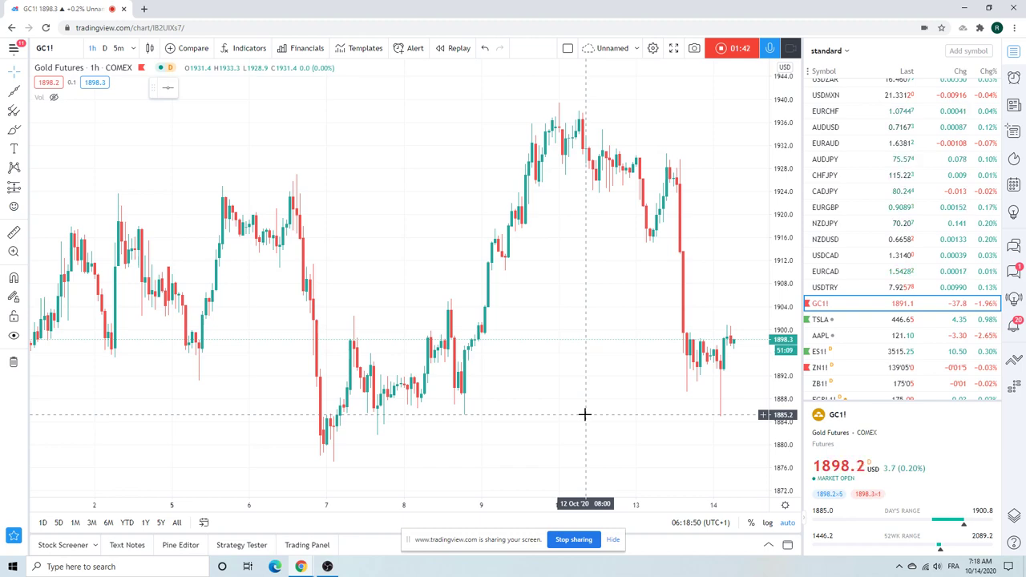
pyautogui.scroll(-3, 585, 414)
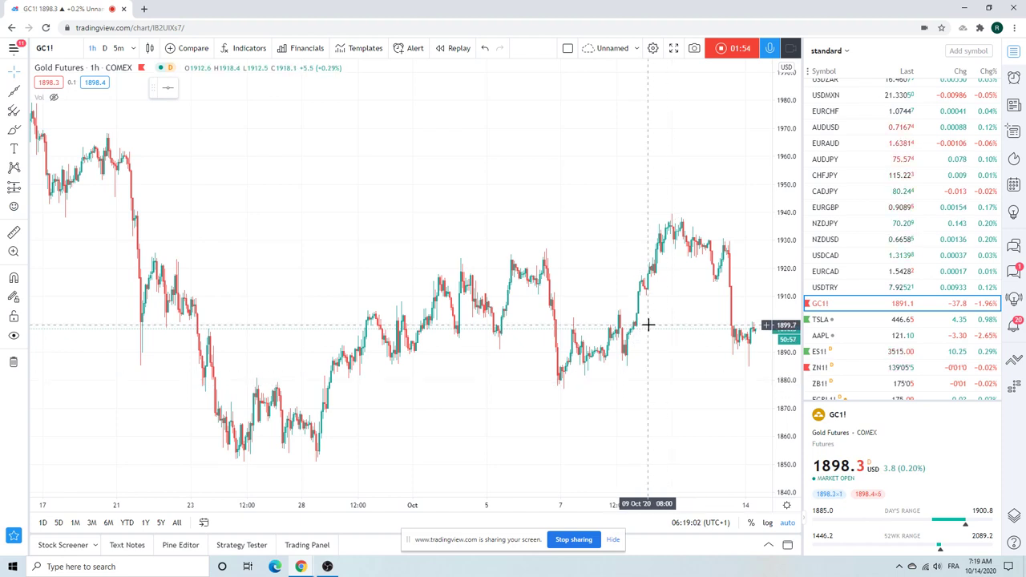
pyautogui.click(834, 337)
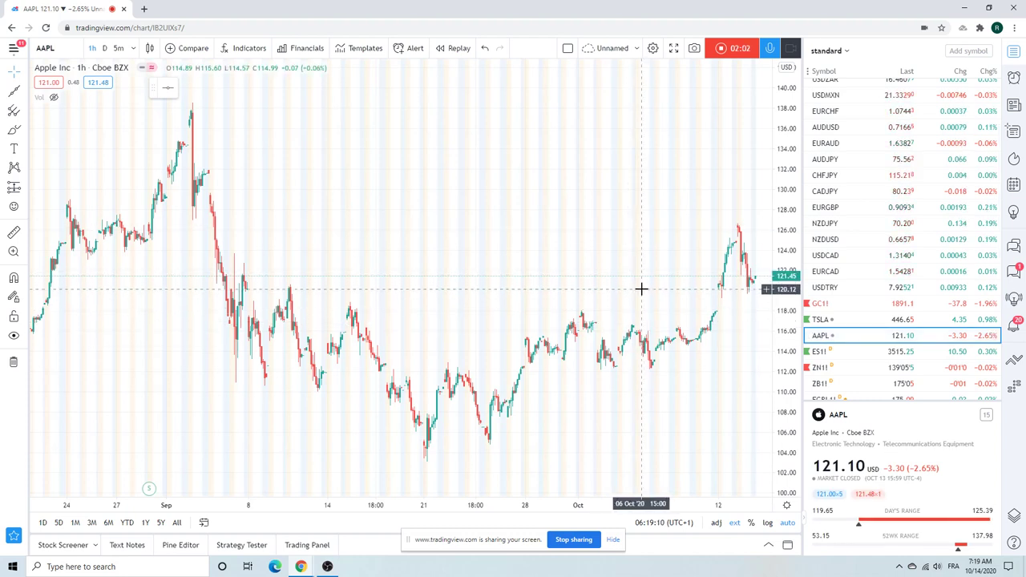
# - Load the EURUSD 1h chart with its rising trendline and zoom out to show more days
pyautogui.scroll(3, 859, 112)
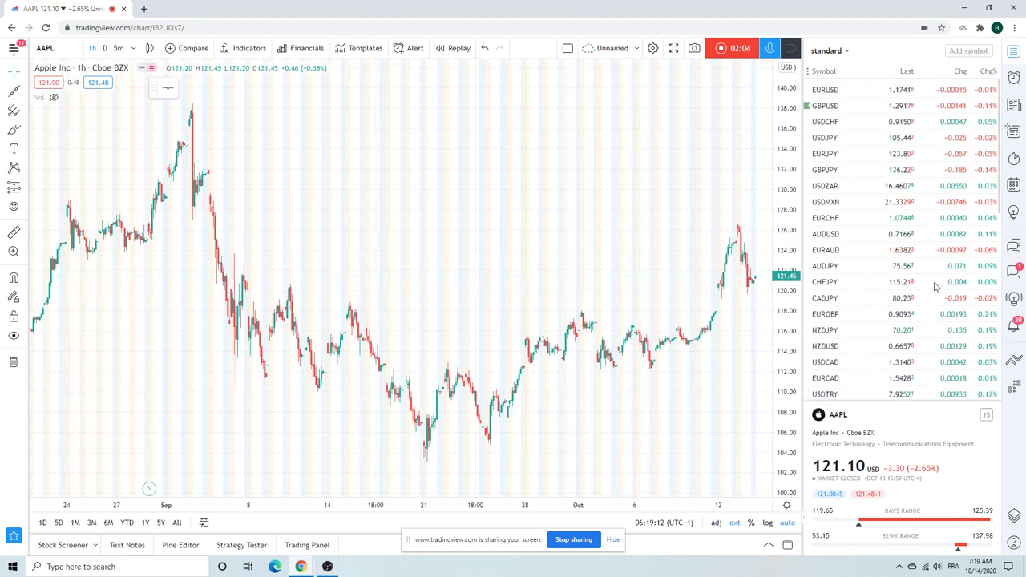
pyautogui.click(849, 91)
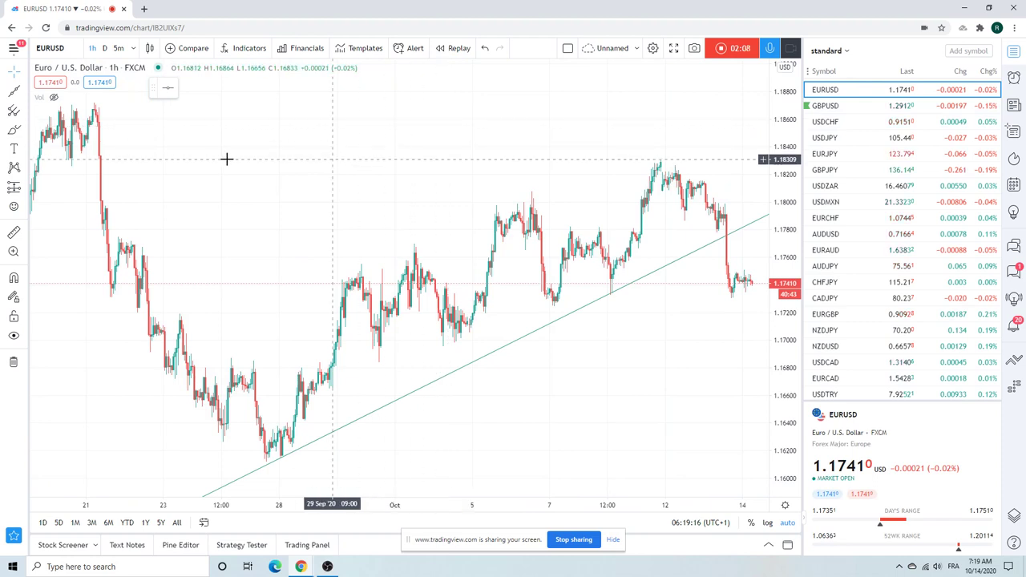
pyautogui.scroll(-3, 415, 156)
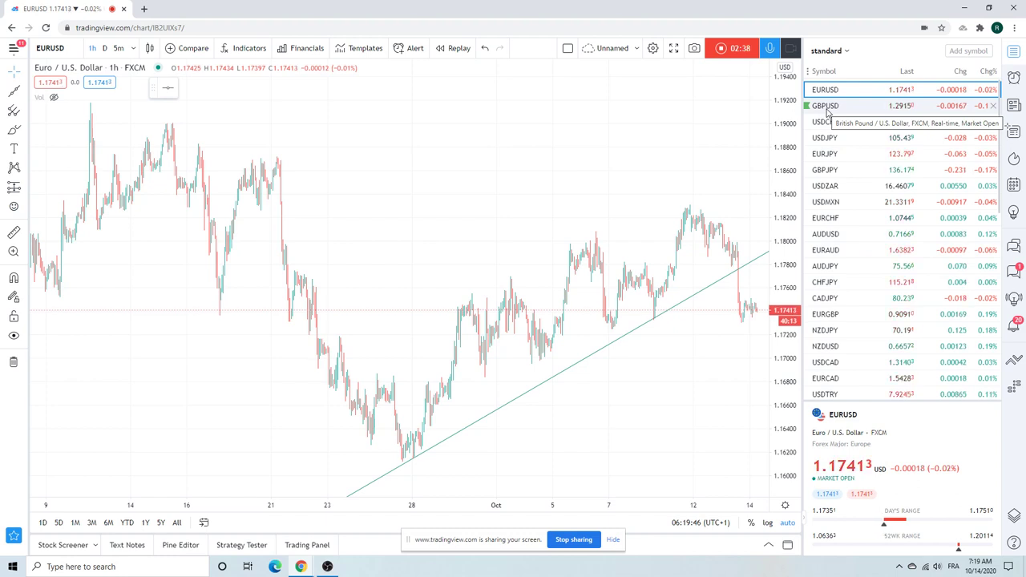
# - Show the GBPUSD 1h chart zoomed in to late September through mid October
pyautogui.click(828, 109)
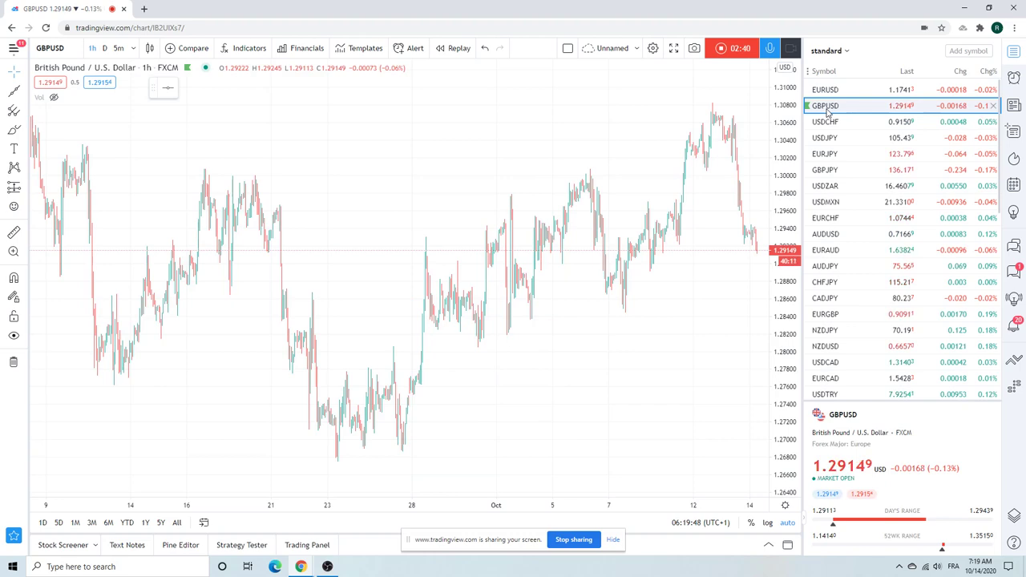
pyautogui.scroll(4, 513, 288)
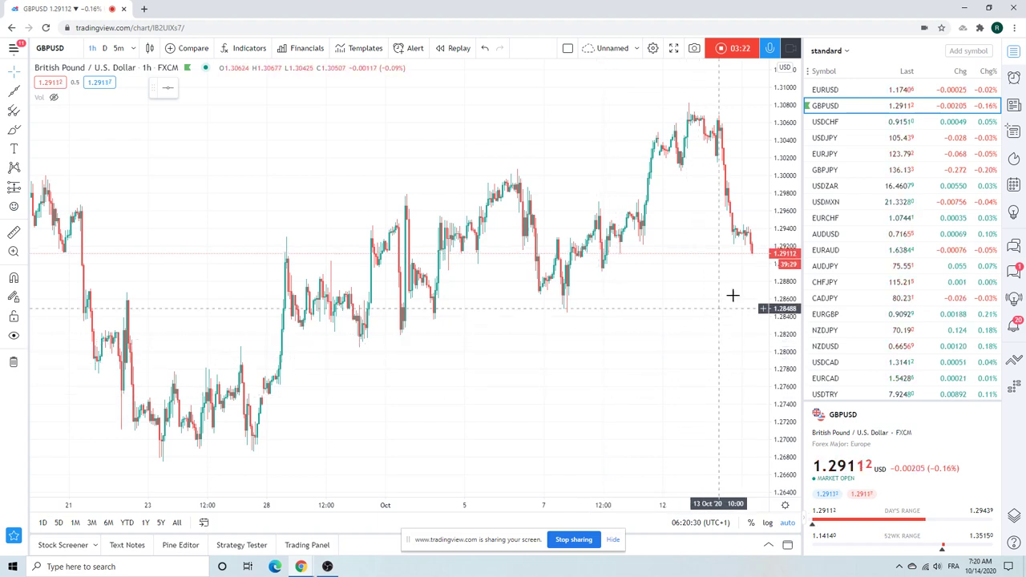
# - Look at USDCHF, then show USDJPY on daily candles, zoomed in
pyautogui.click(827, 126)
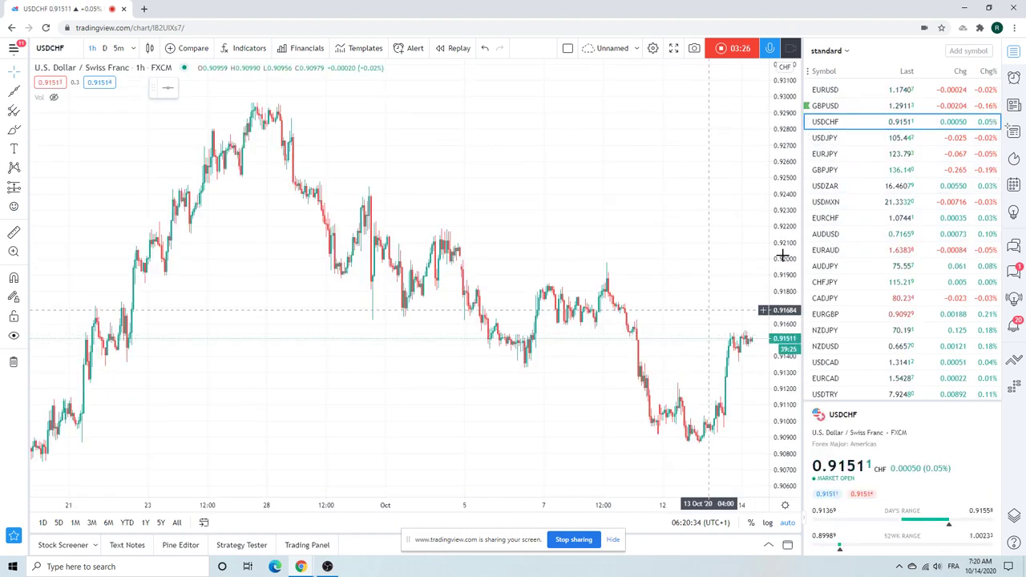
pyautogui.click(840, 138)
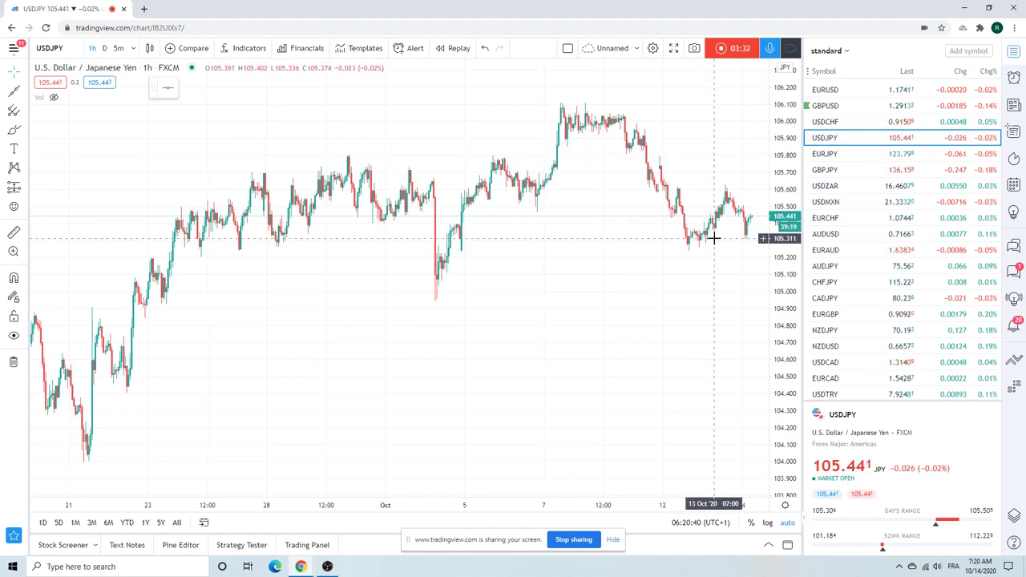
pyautogui.click(104, 48)
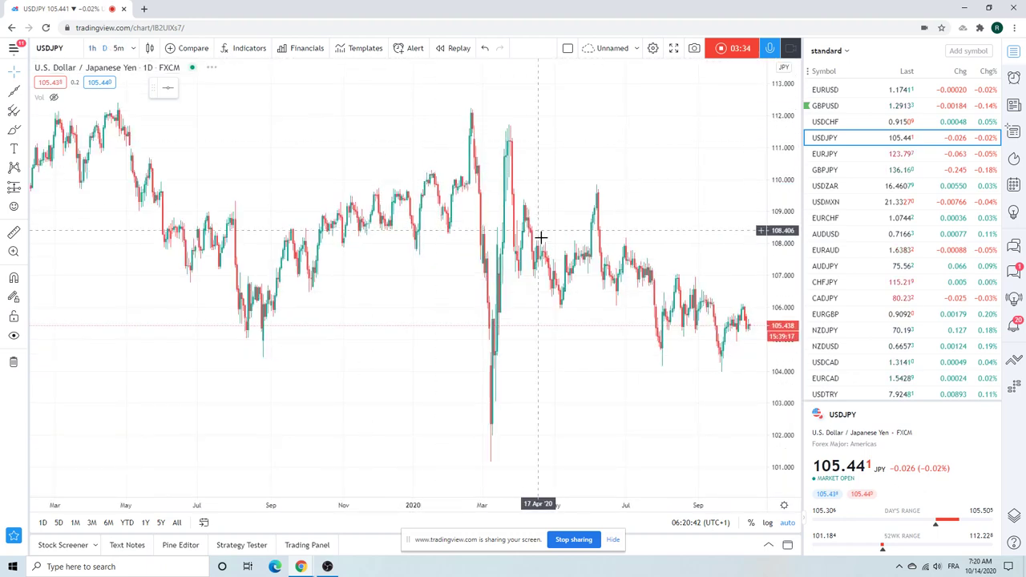
pyautogui.scroll(2, 546, 256)
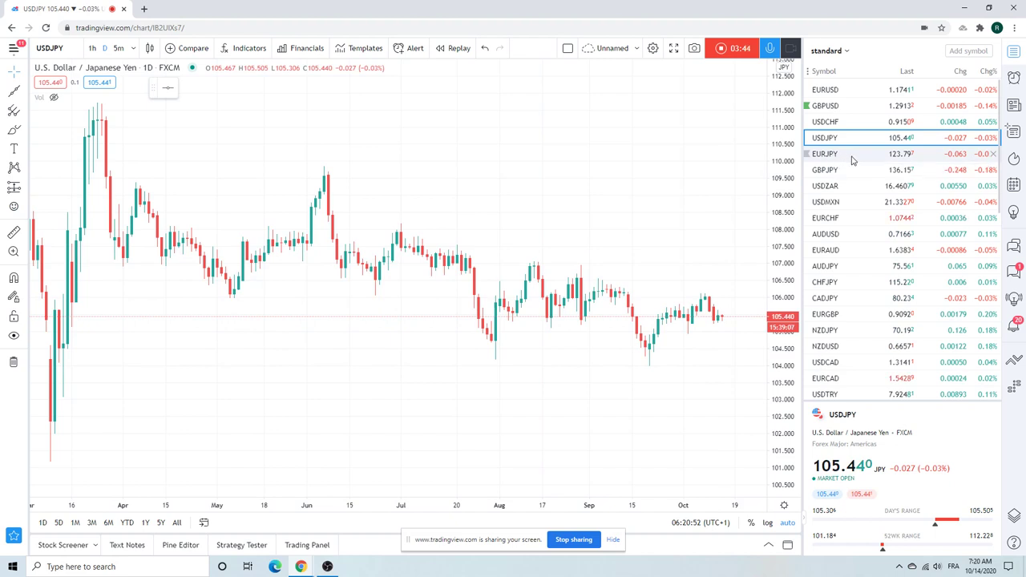
# - Step through the daily USDZAR, USDMXN, AUDUSD, EURAUD and AUDJPY charts
pyautogui.click(838, 187)
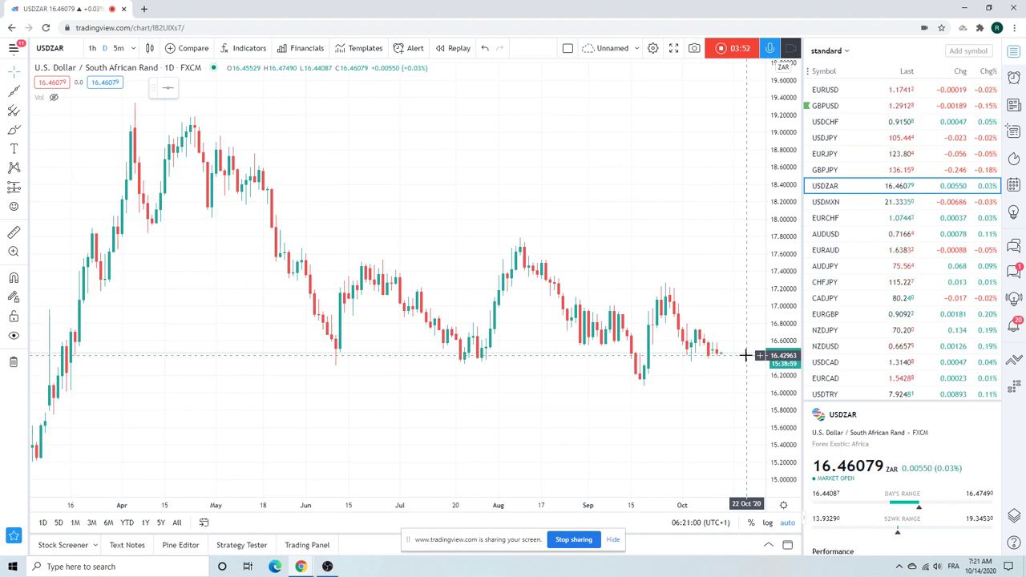
pyautogui.click(832, 204)
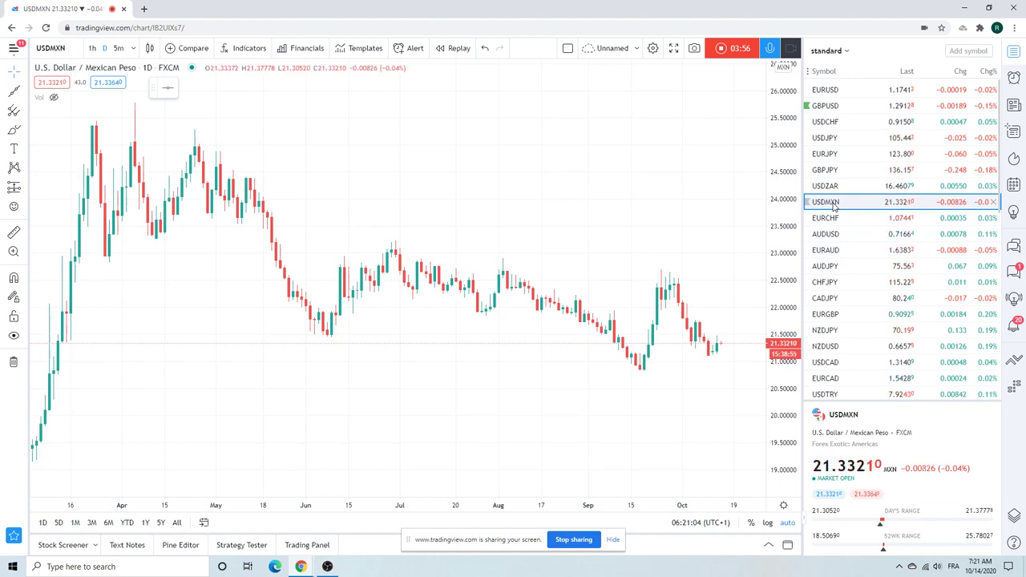
pyautogui.click(836, 234)
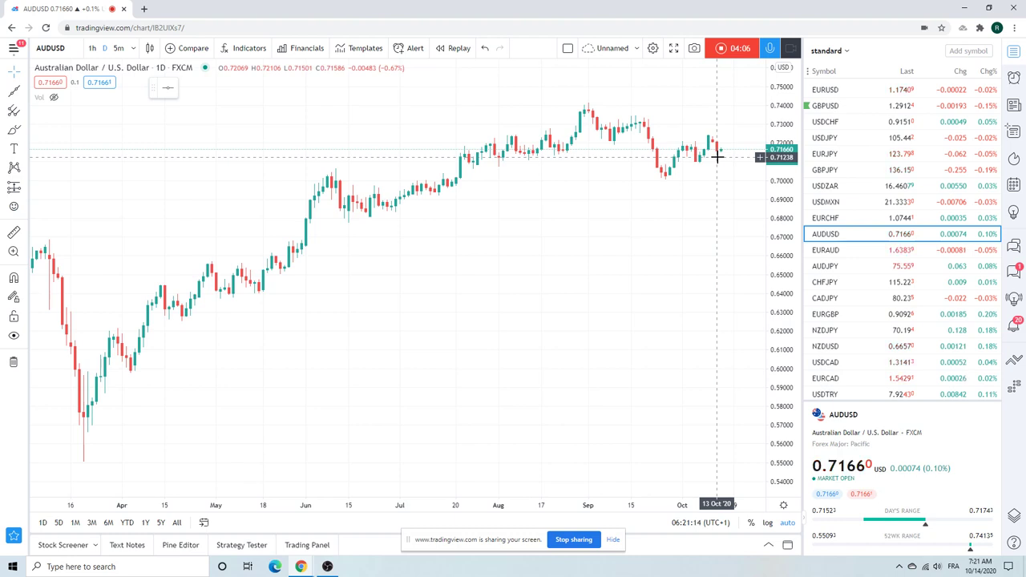
pyautogui.click(823, 256)
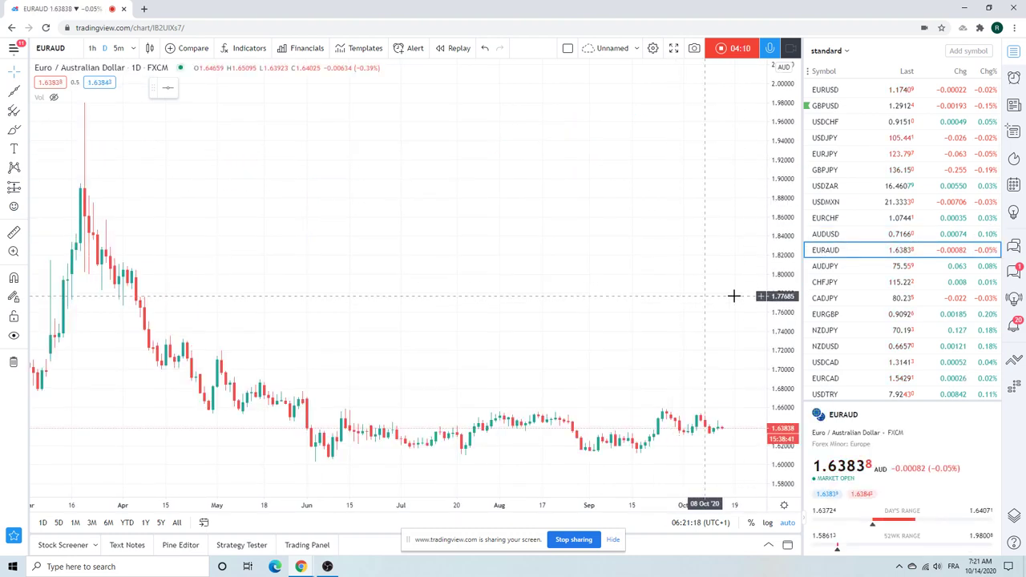
pyautogui.click(845, 269)
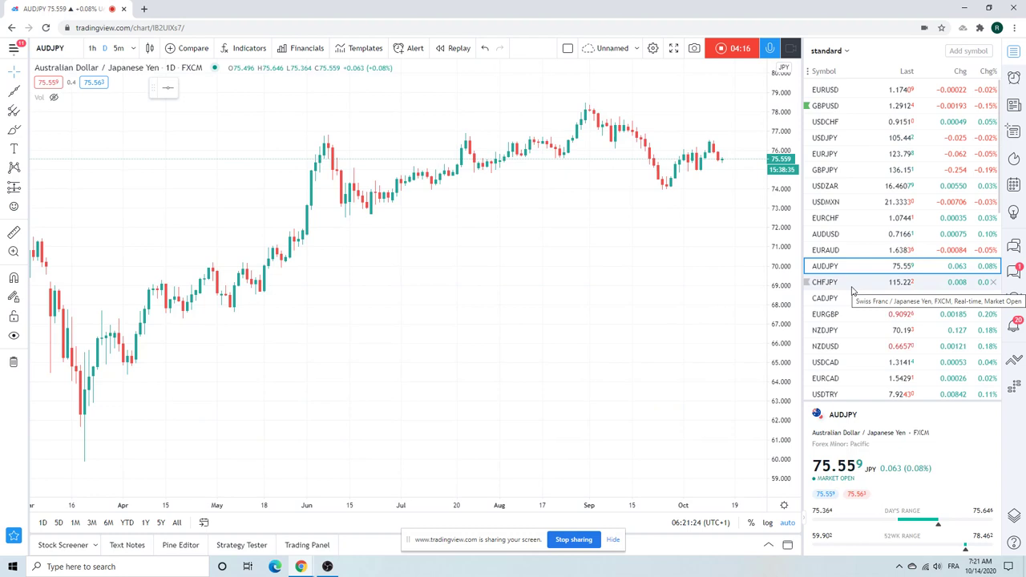
# - Show USDCAD on 1-hour candles, then scroll the watchlist down toward USDTRY
pyautogui.click(838, 361)
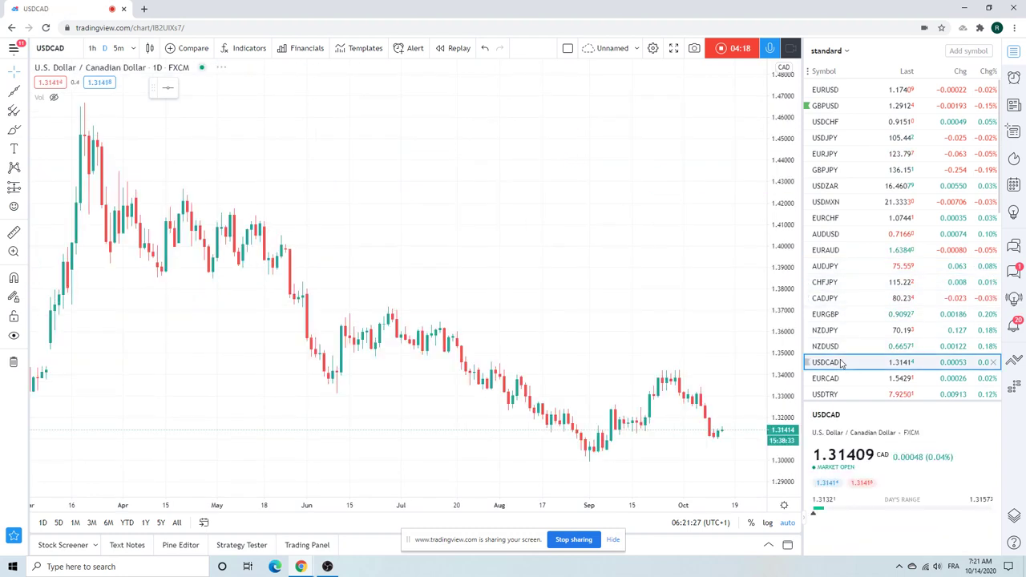
pyautogui.click(92, 48)
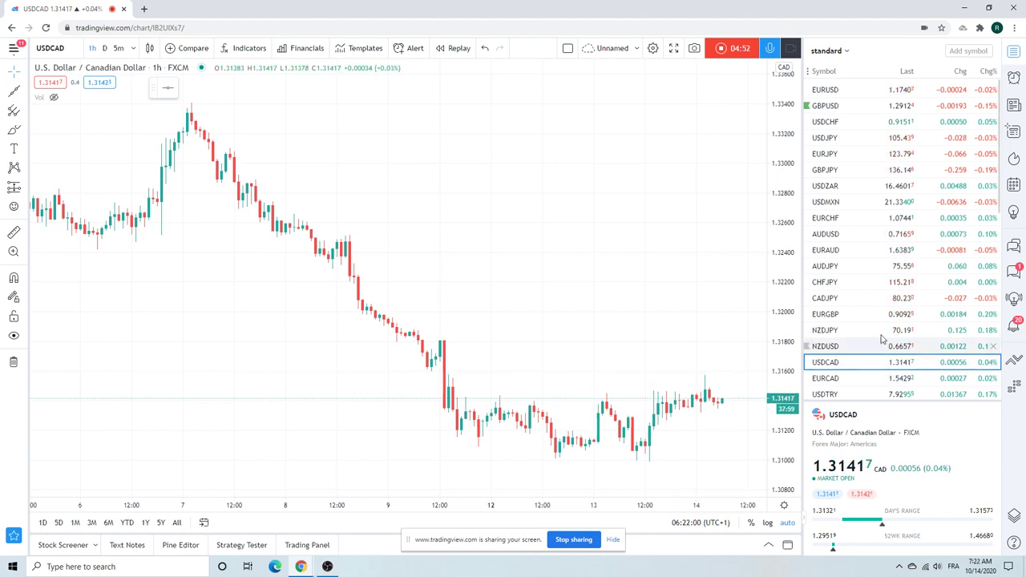
pyautogui.scroll(-1, 889, 284)
pyautogui.scroll(-2, 878, 313)
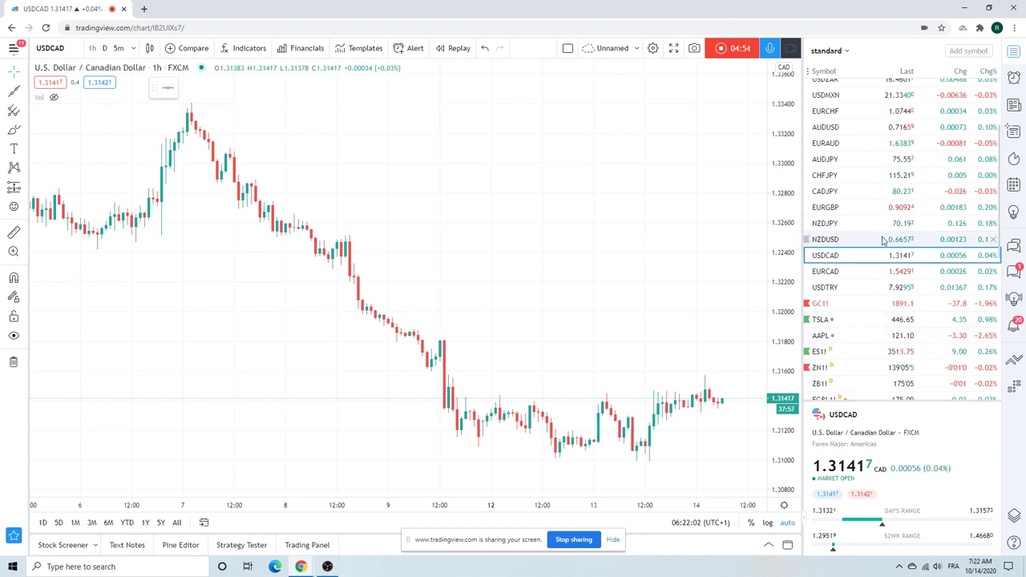
# - Look at the USDTRY chart, then scroll further down the watchlist to the futures
pyautogui.click(844, 289)
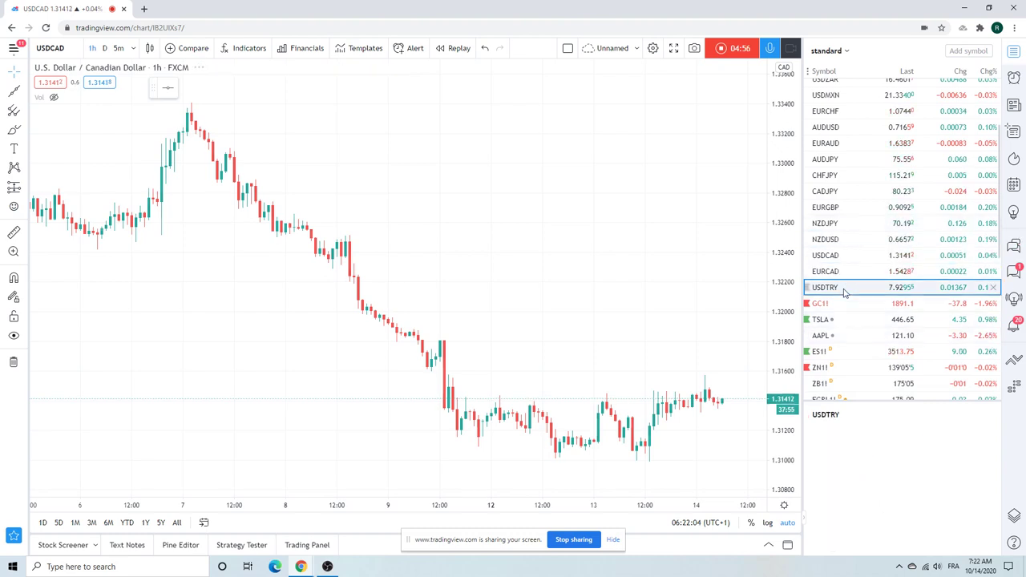
pyautogui.scroll(-2, 626, 239)
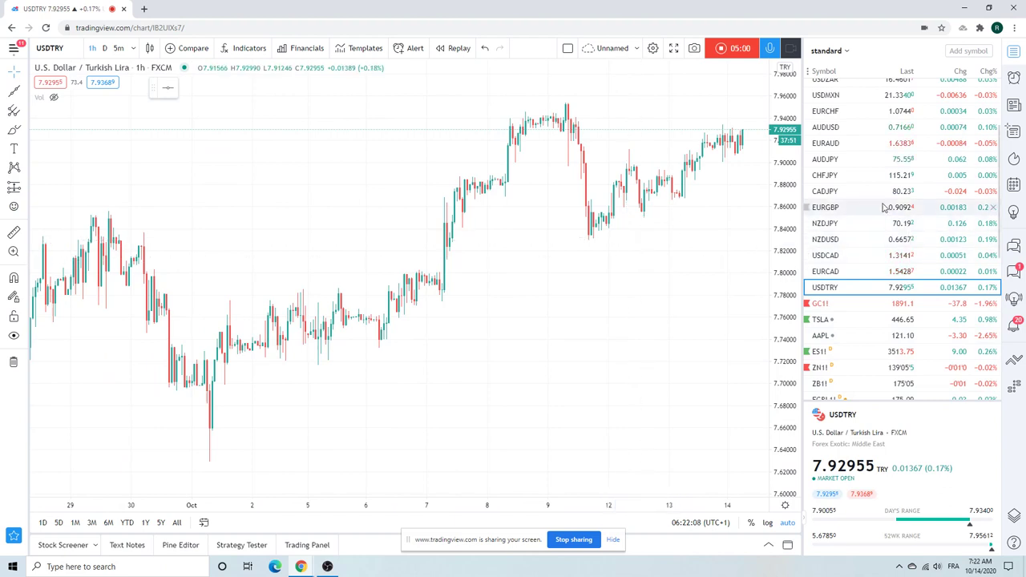
pyautogui.scroll(-2, 885, 207)
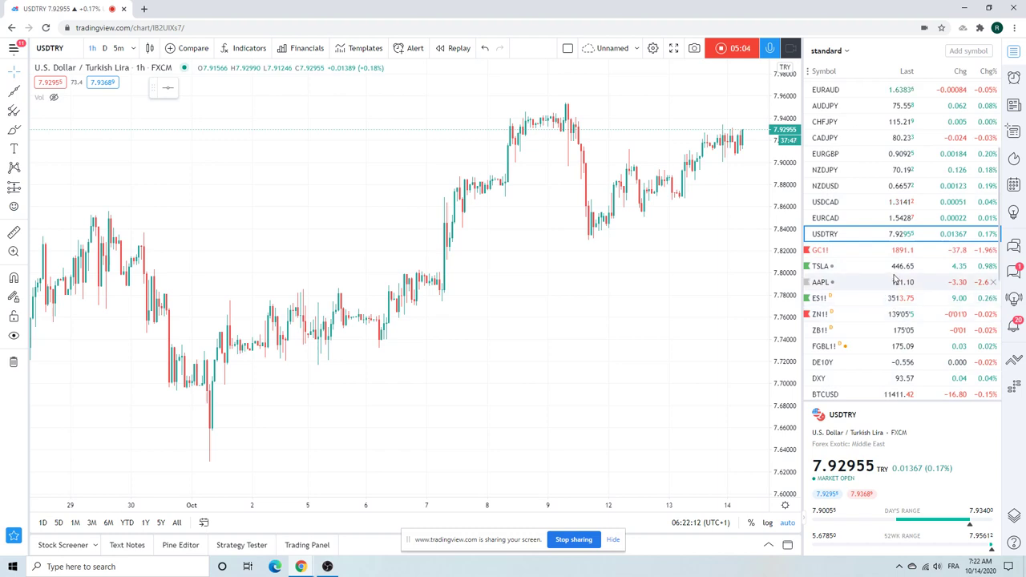
pyautogui.scroll(-2, 890, 301)
# - Show the T-Bond Futures (ZB1!) hourly chart zoomed out to late August through mid October
pyautogui.click(853, 279)
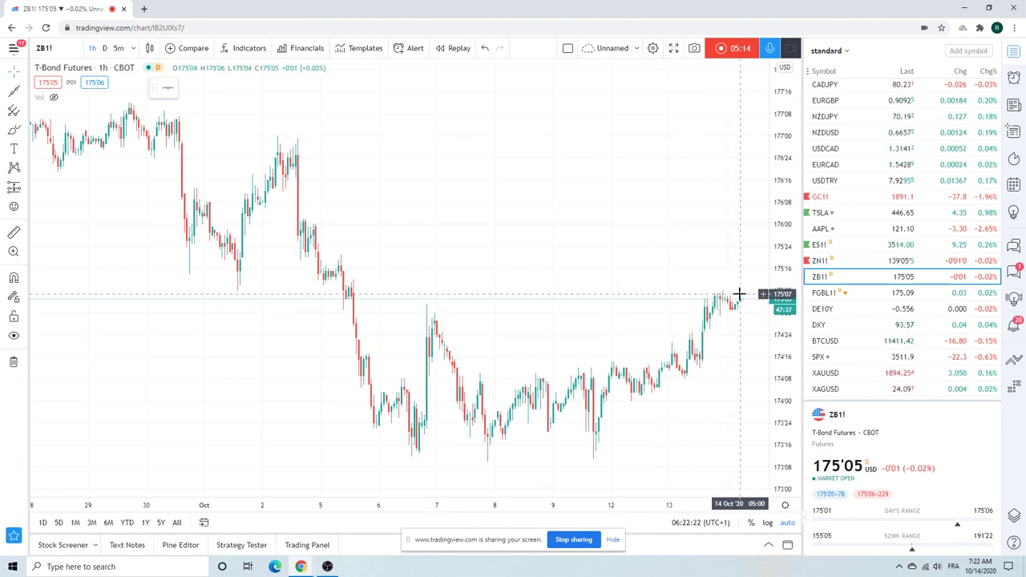
pyautogui.scroll(-3, 739, 295)
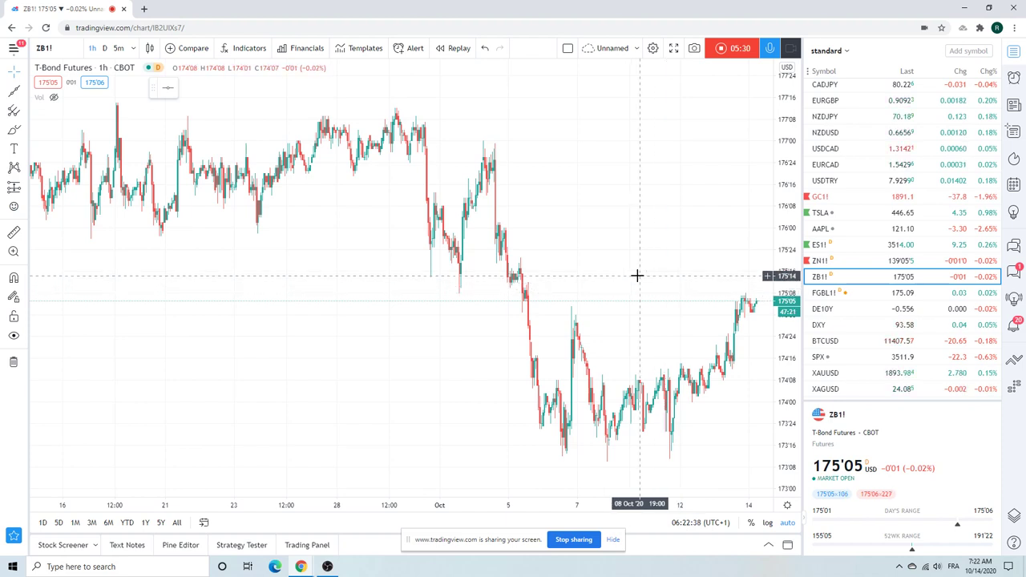
pyautogui.scroll(3, 632, 262)
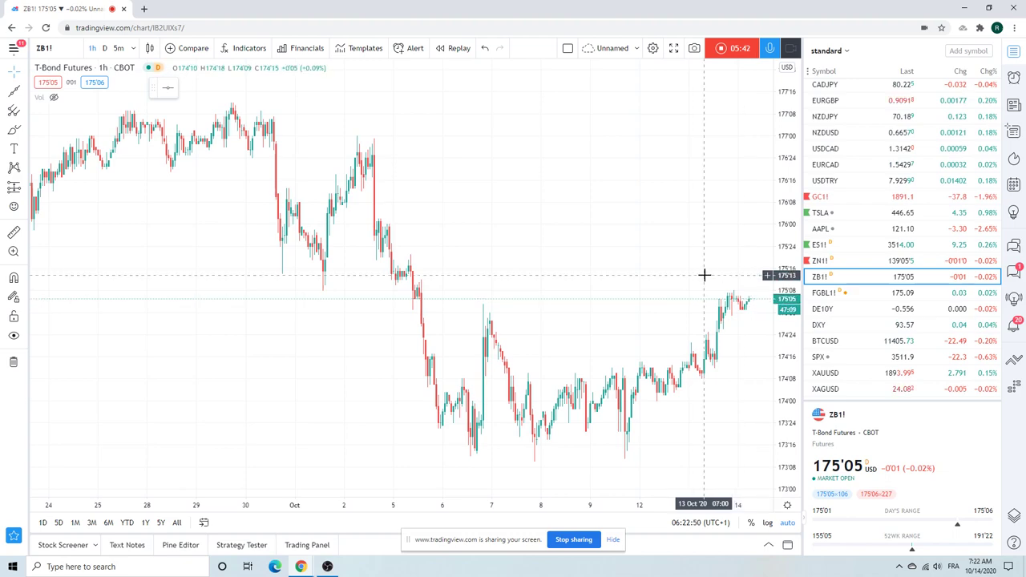
pyautogui.scroll(-5, 659, 265)
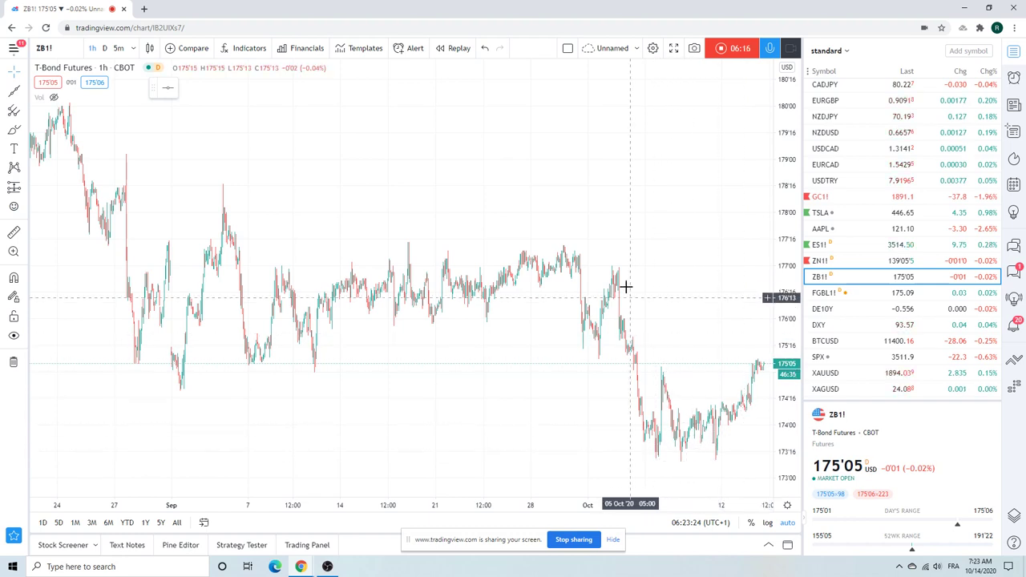
# - Show the BTCUSD hourly Coinbase chart zoomed in, with the watchlist back at the top
pyautogui.click(837, 345)
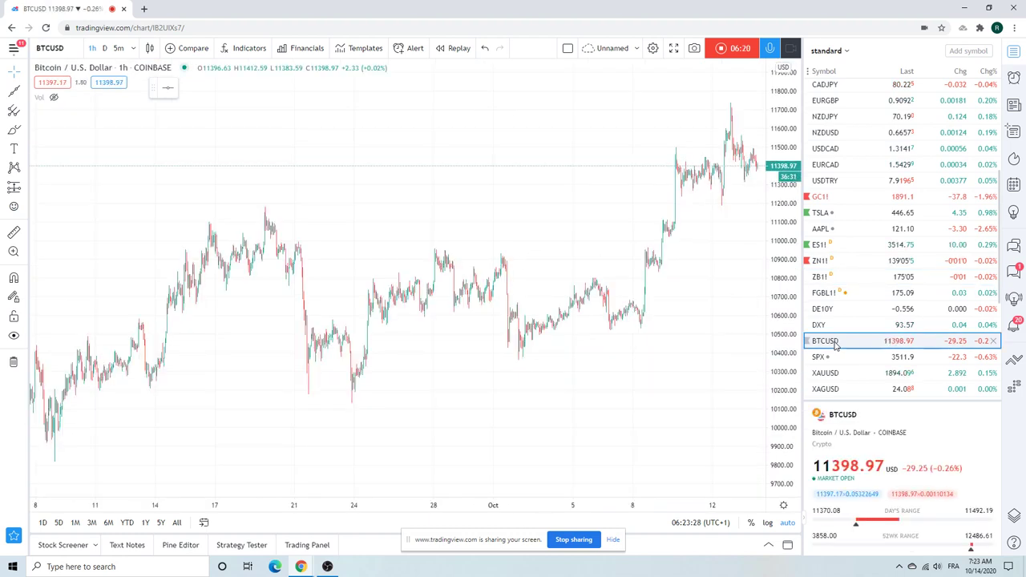
pyautogui.scroll(3, 854, 341)
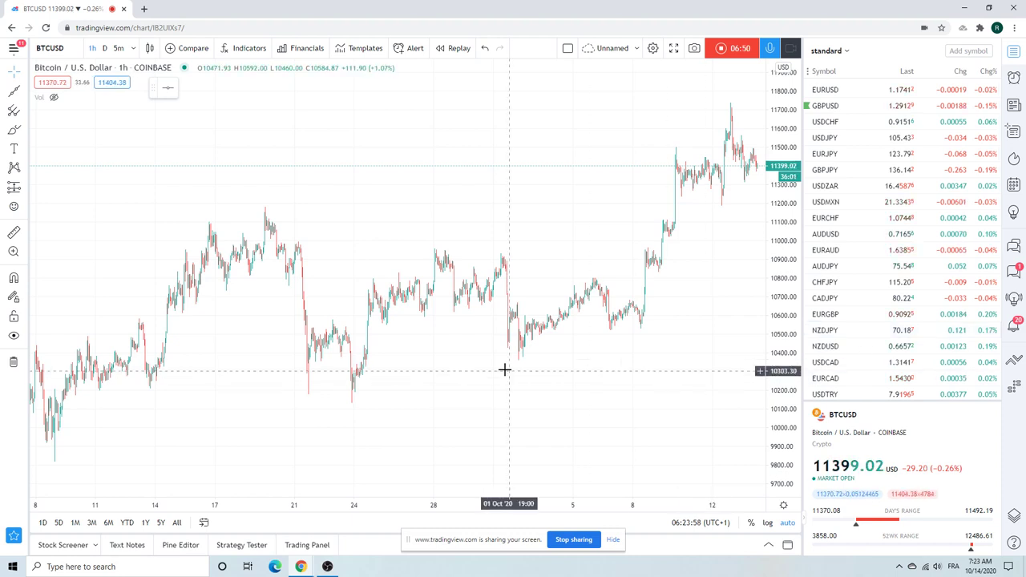
pyautogui.scroll(4, 526, 299)
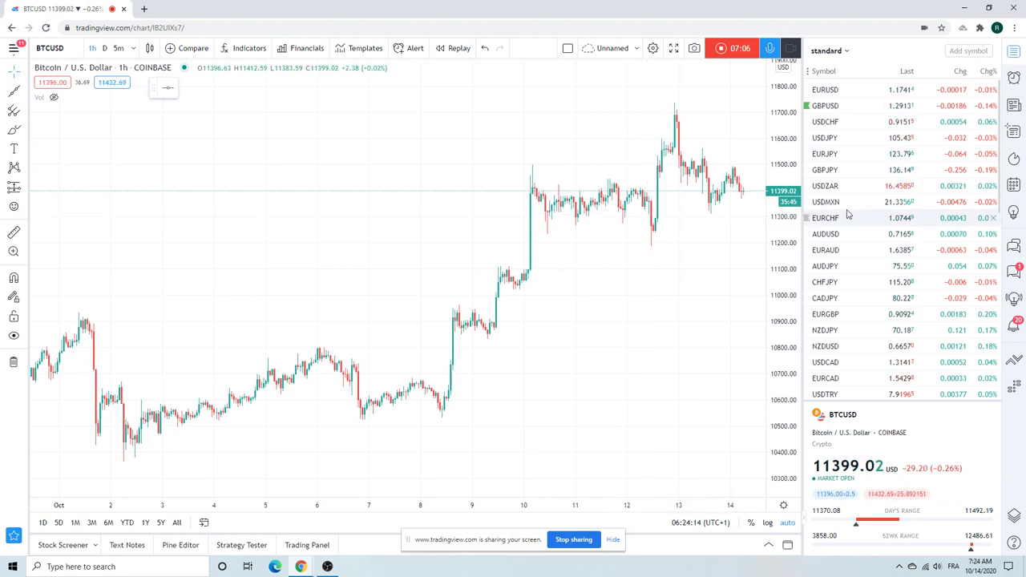
pyautogui.scroll(-4, 849, 216)
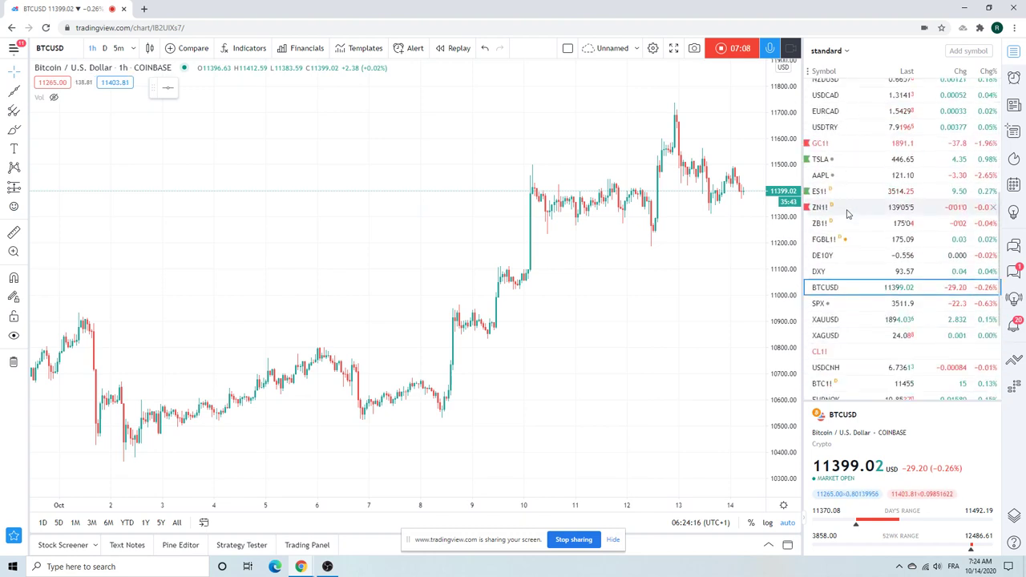
pyautogui.scroll(4, 849, 232)
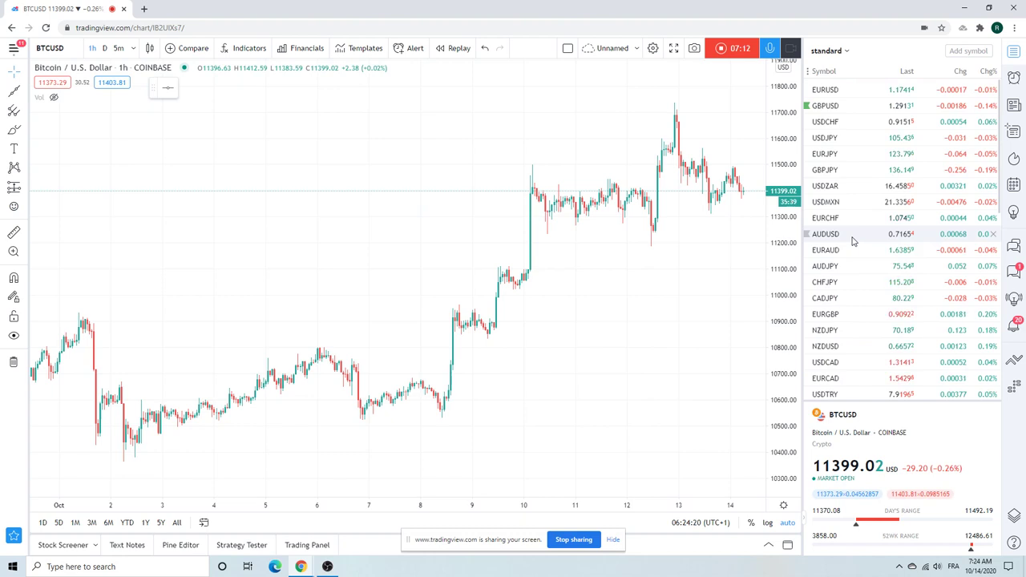
# - Return to the EURUSD hourly chart with its saved rising trendline
pyautogui.click(837, 90)
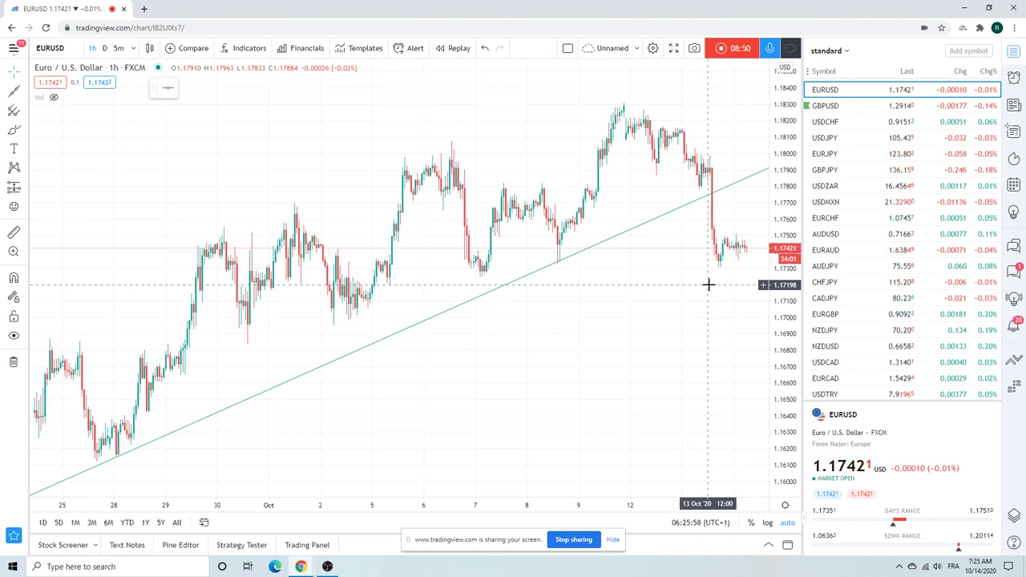
pyautogui.scroll(-3, 918, 202)
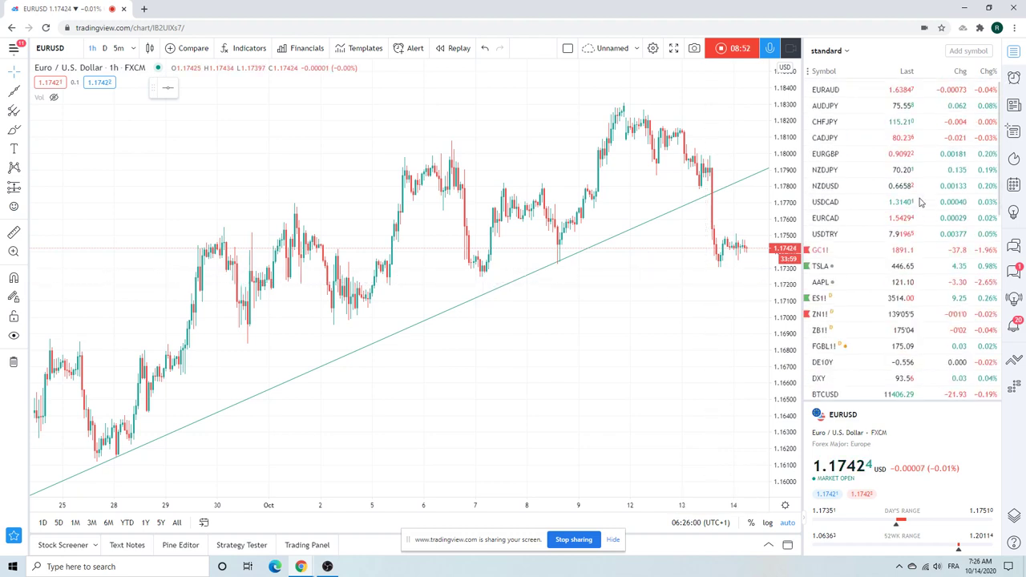
pyautogui.scroll(3, 918, 202)
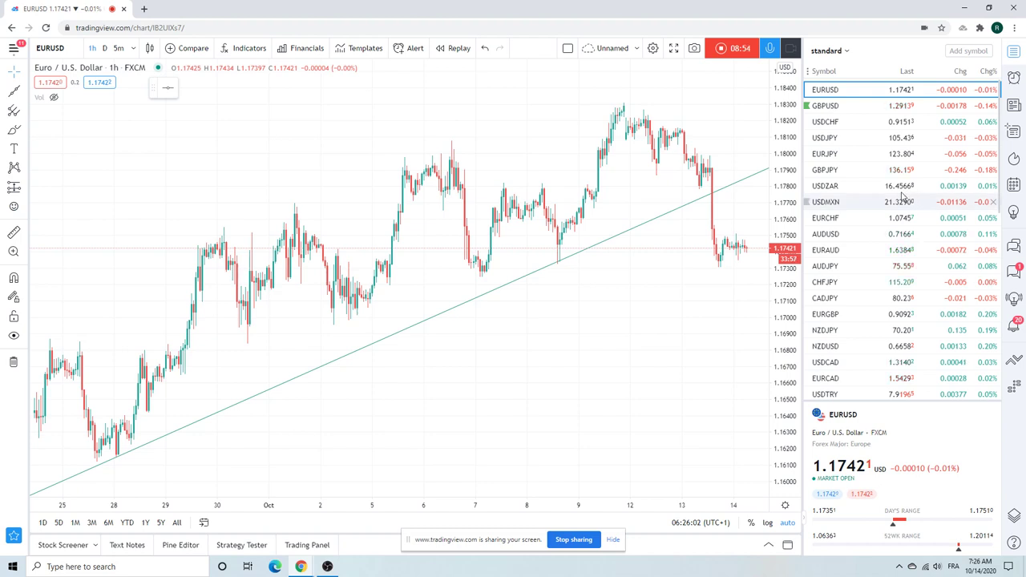